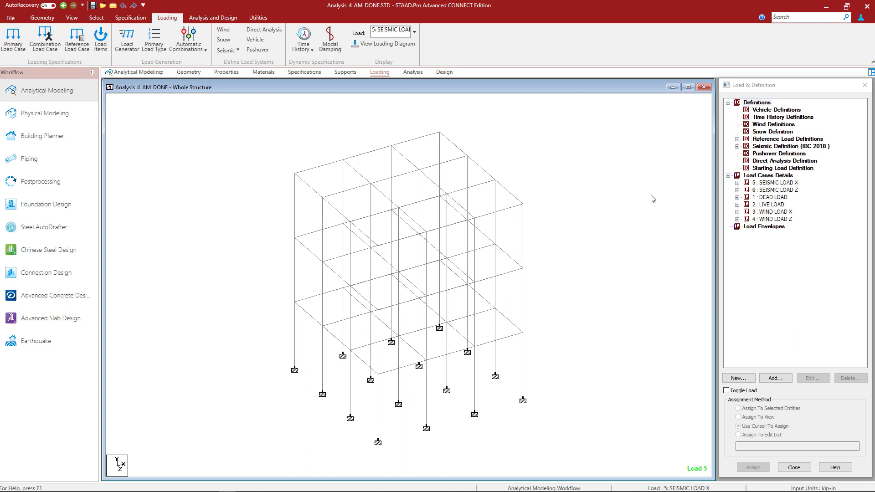
Step: Add a FLEX parameter with a value of 1 to the Direct Analysis Definition
click(756, 163)
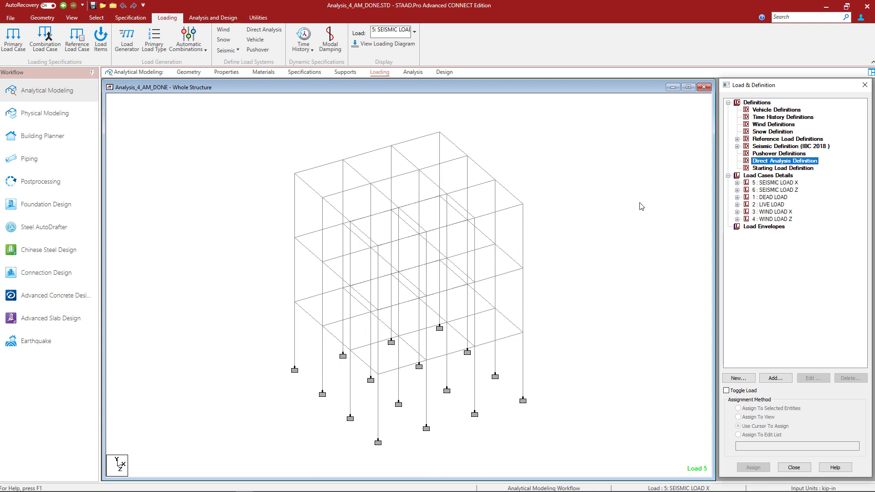
click(775, 379)
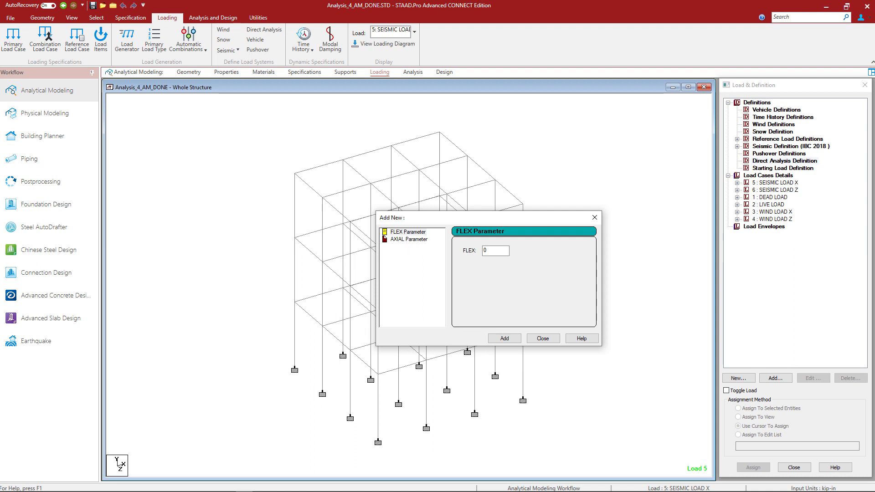
double_click(492, 250)
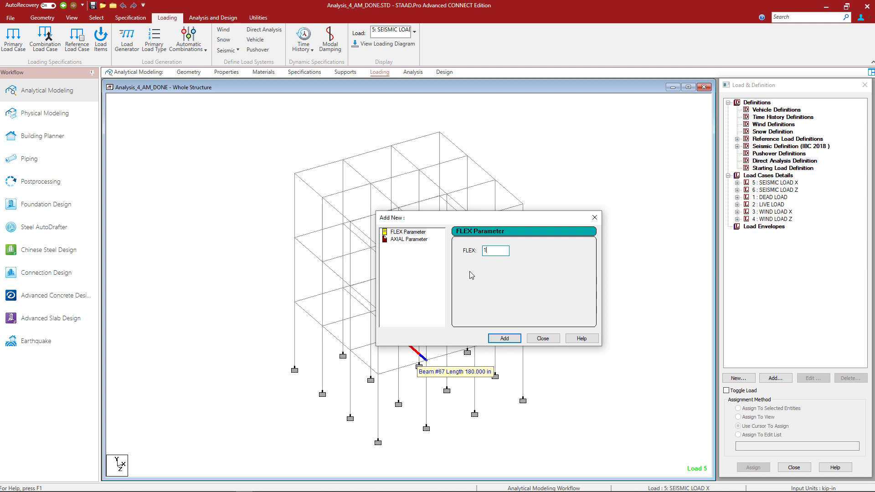
drag(488, 250, 478, 250)
click(503, 339)
Step: Add the AXIAL parameter to the Direct Analysis Definition and finish adding parameters
click(396, 240)
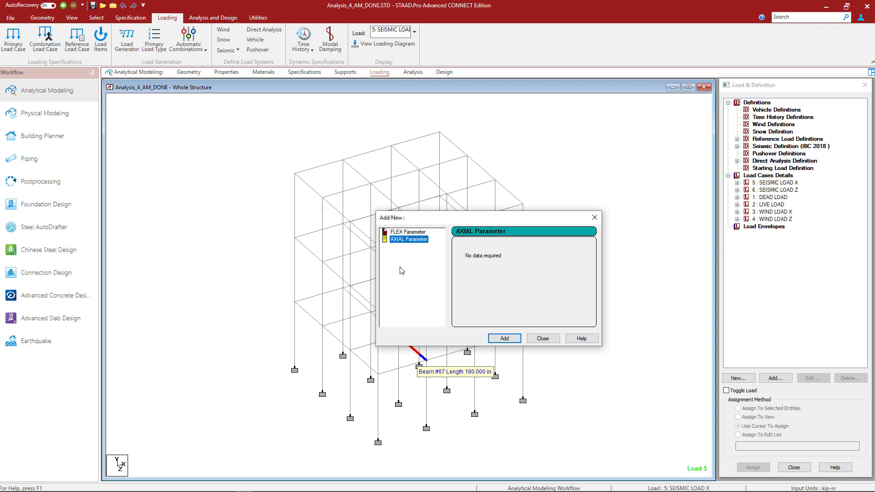
click(504, 338)
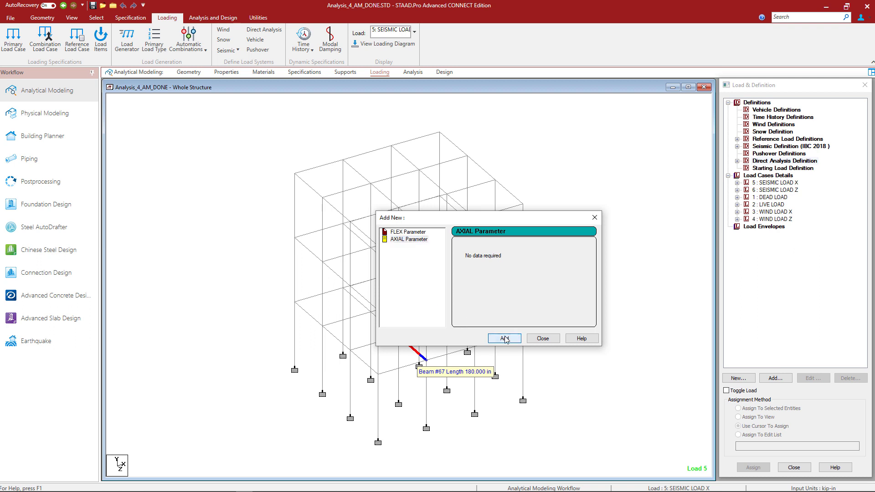
click(540, 340)
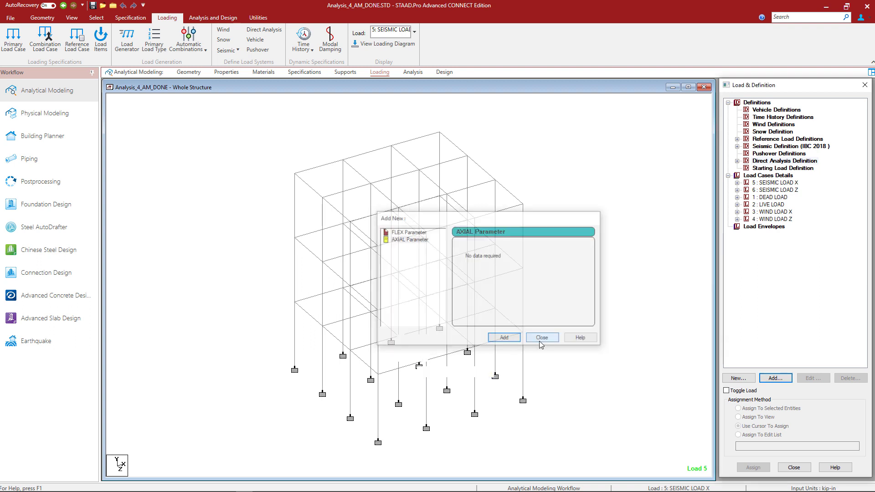
Step: Assign the FLEX 1 parameter to all members in the view
click(737, 162)
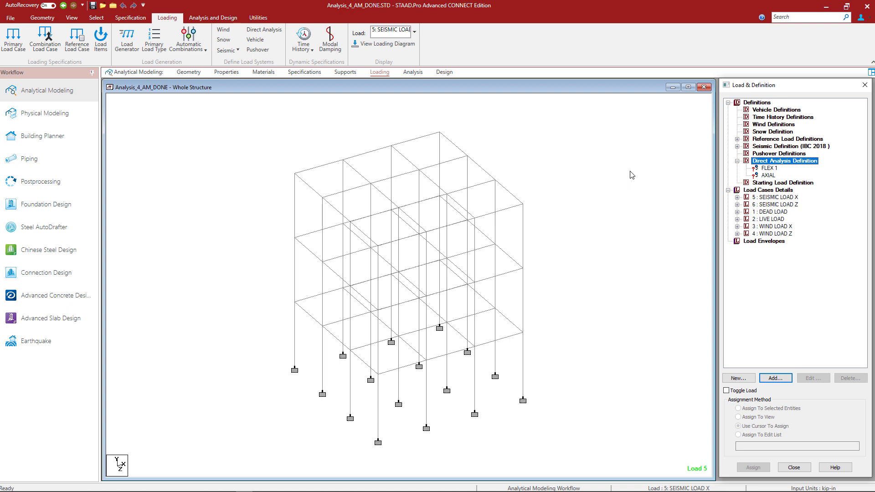
click(765, 168)
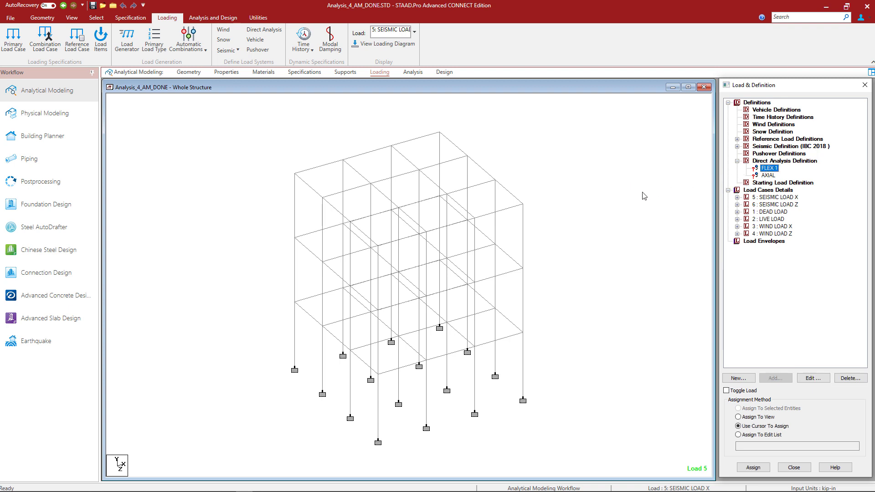
click(745, 417)
click(752, 467)
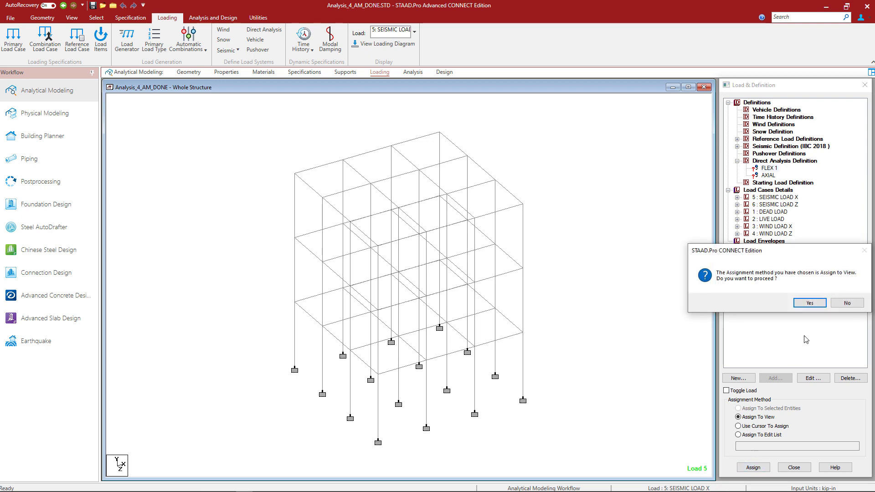
click(806, 305)
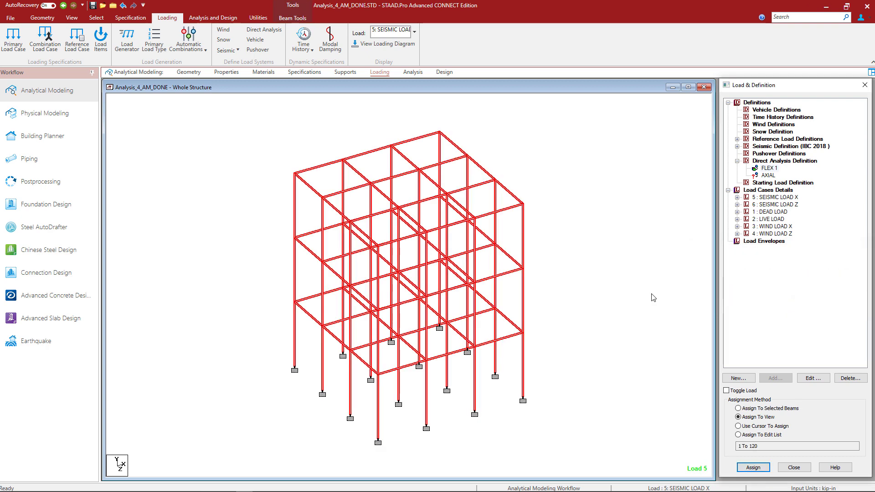
Step: Assign the AXIAL parameter of the Direct Analysis Definition to all members in the view
click(773, 178)
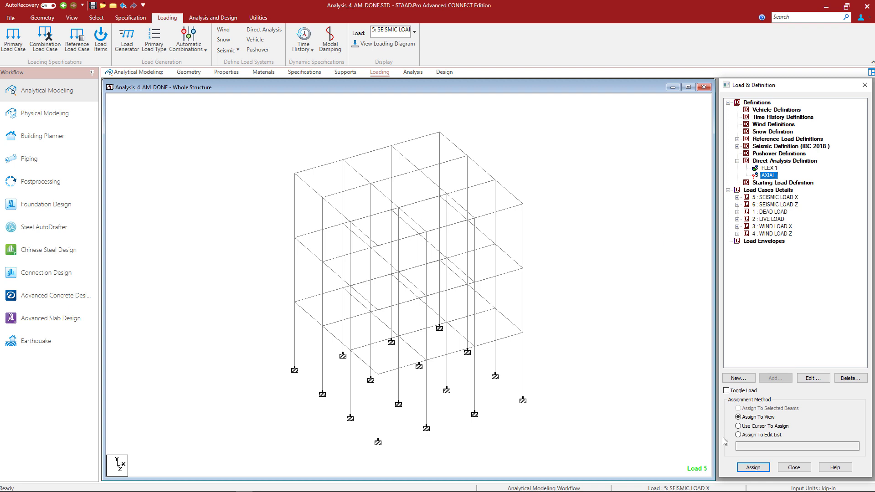
click(752, 468)
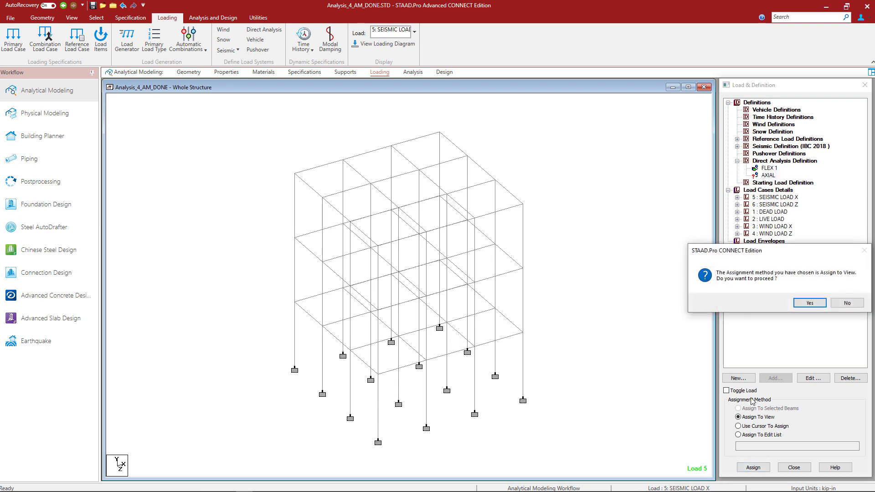
click(804, 304)
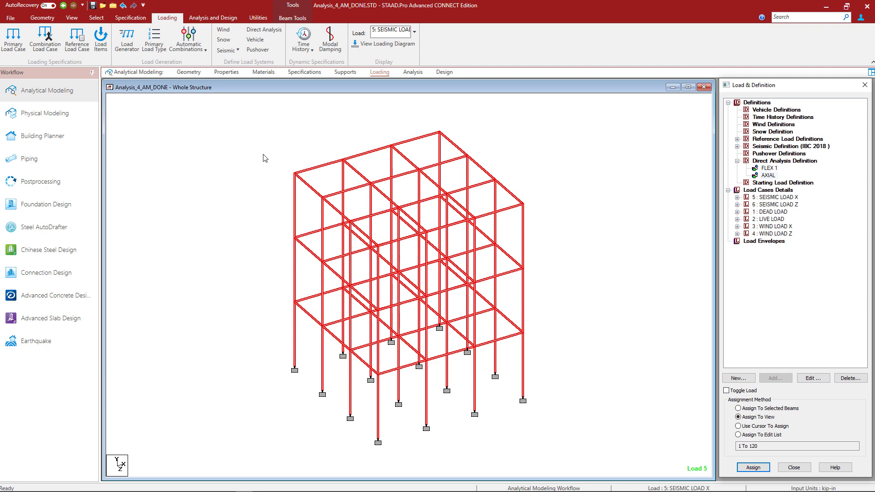
Step: Examine the strength properties of the STEEL_50_KSI material in the widened materials table, then restore the table's width
click(264, 72)
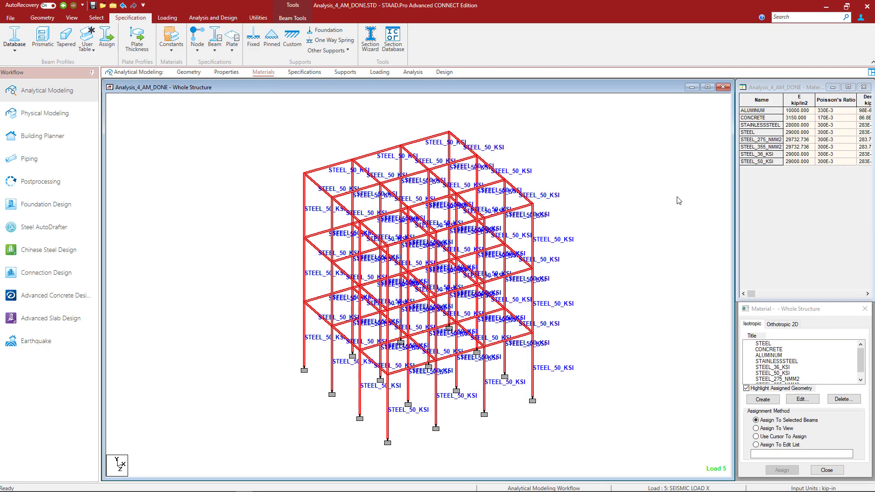
drag(738, 209, 458, 209)
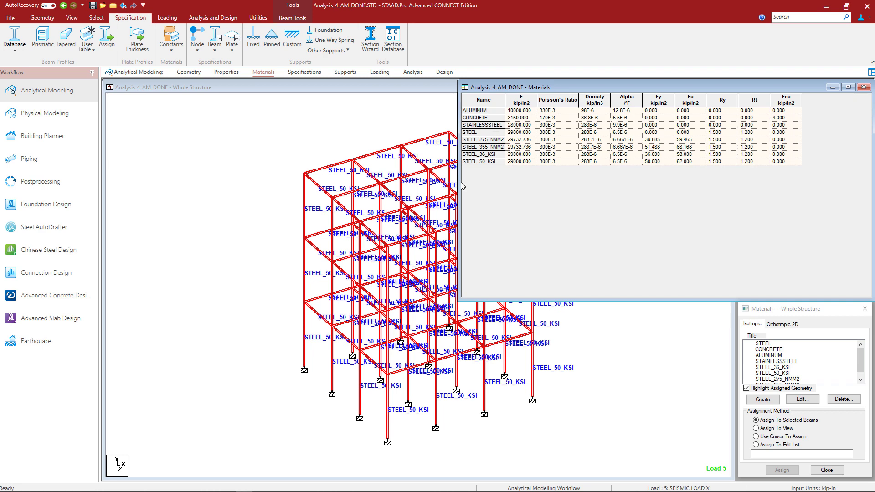
drag(458, 185, 739, 199)
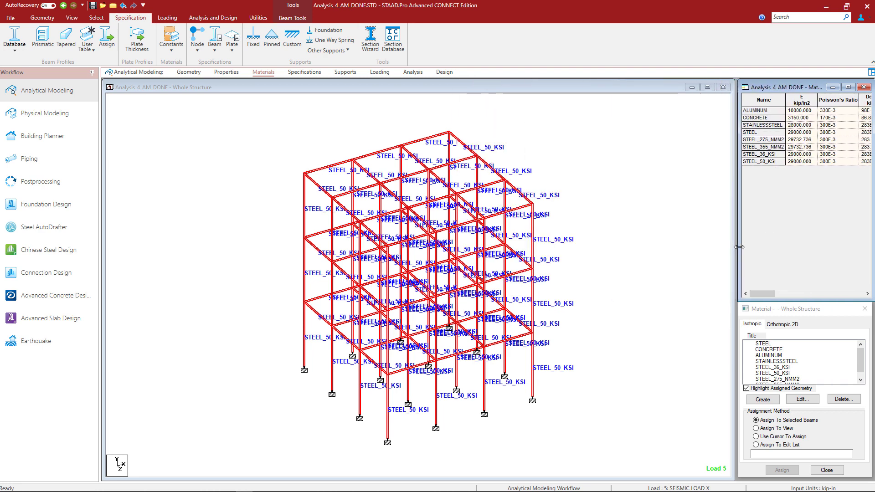
click(777, 373)
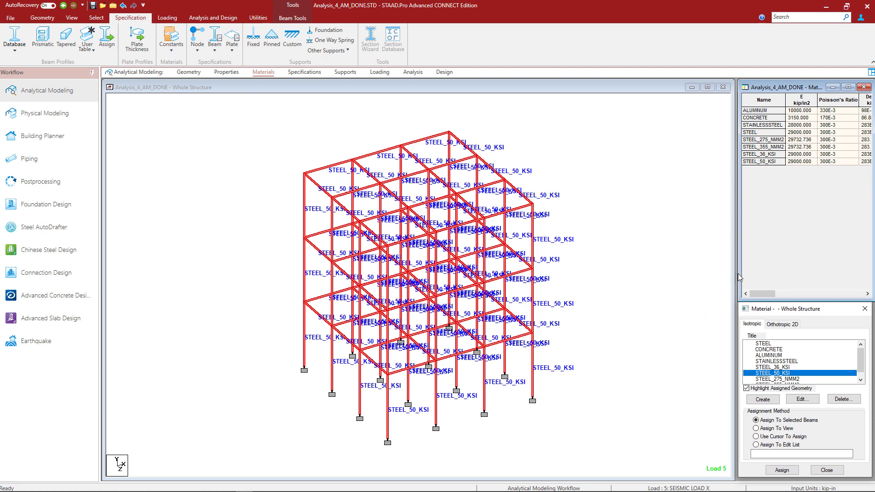
drag(740, 269, 551, 278)
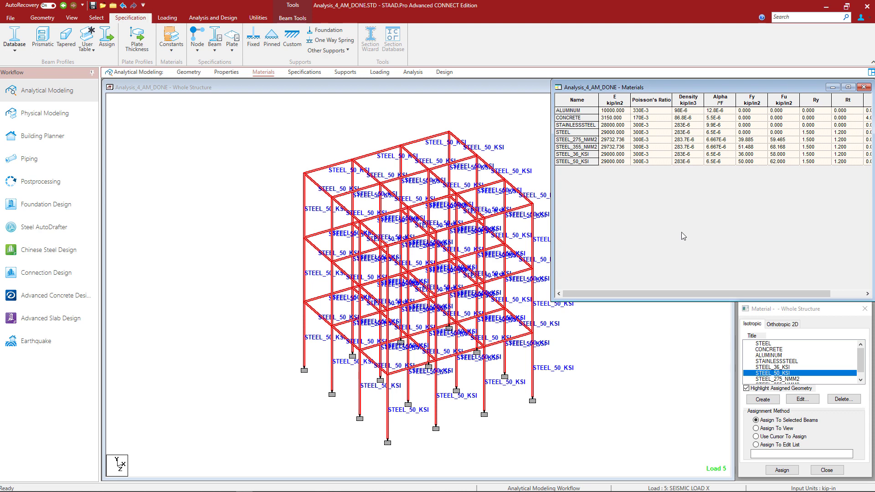
drag(553, 236, 739, 246)
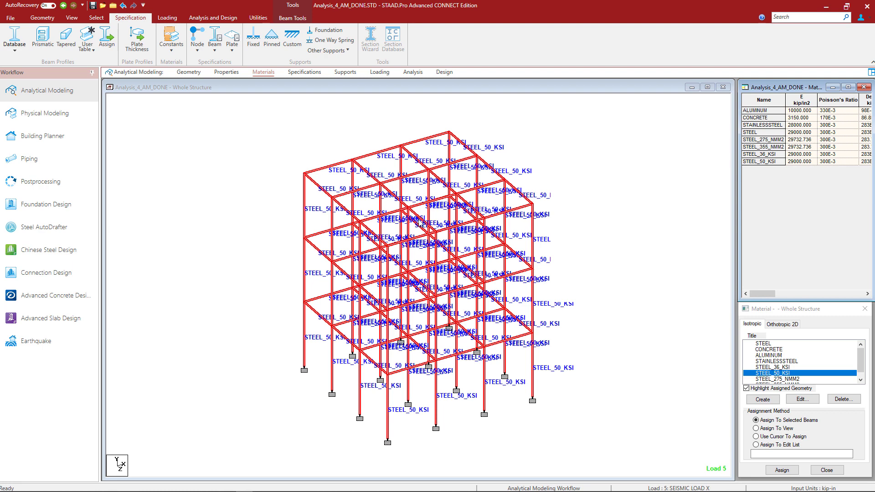
Step: Return to the loading data and expand the load definitions and load case details
click(373, 73)
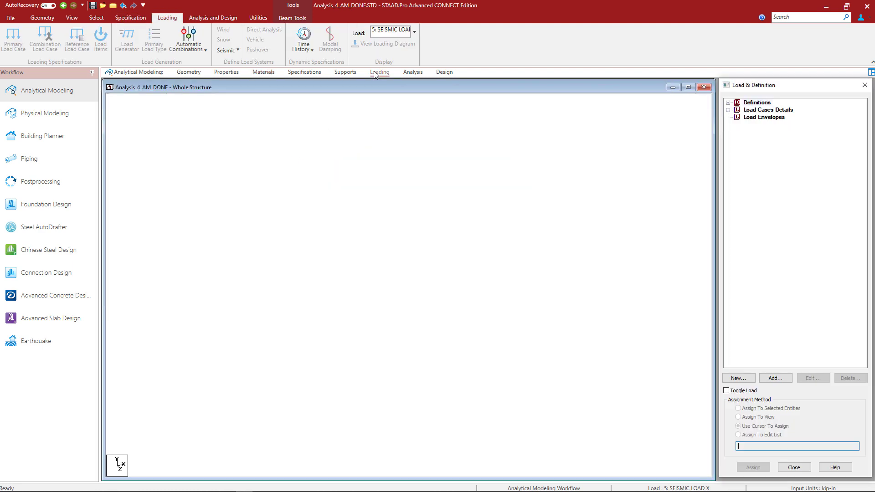
click(728, 103)
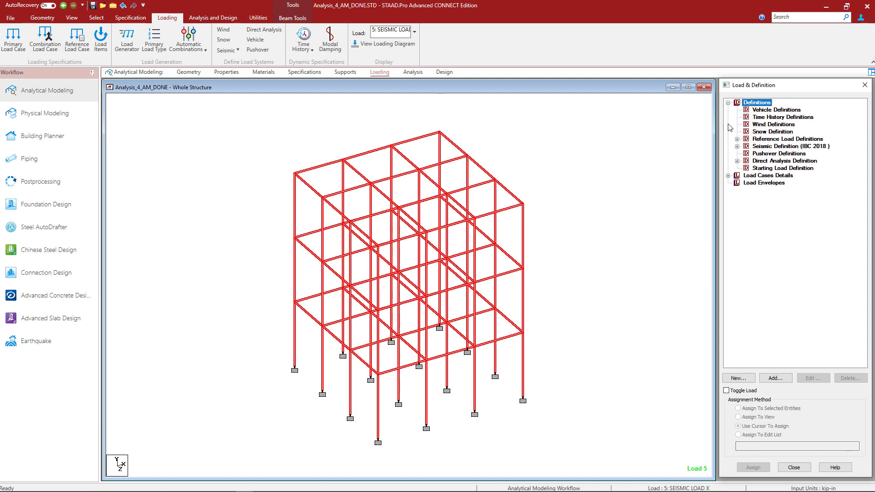
click(728, 176)
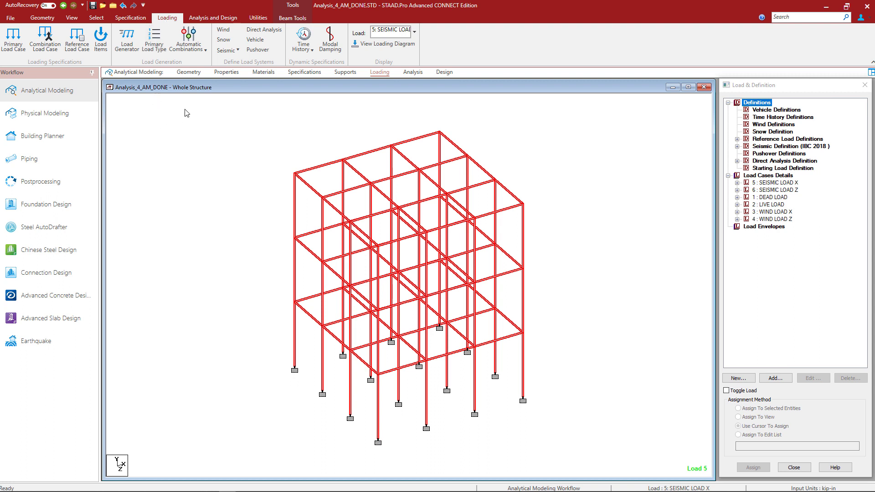
Step: Start automatic load combinations with code ASCE7-16 and category StrengthDesignL0<100psf
click(188, 51)
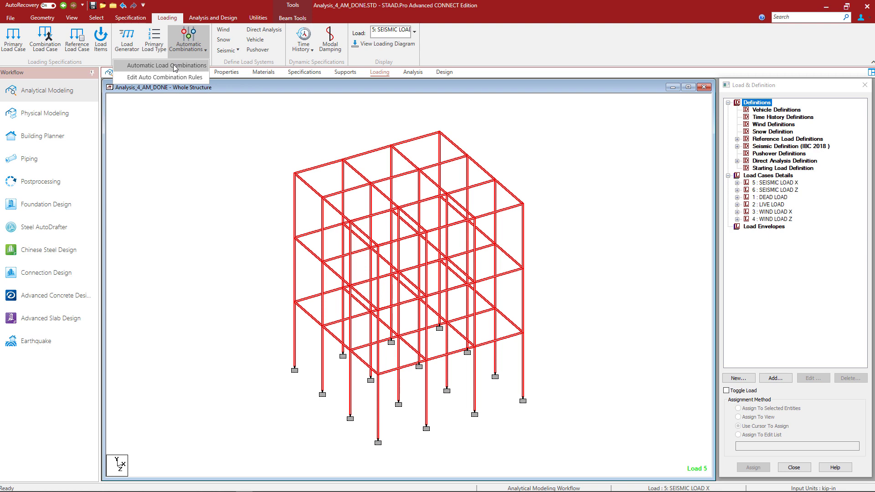
click(173, 64)
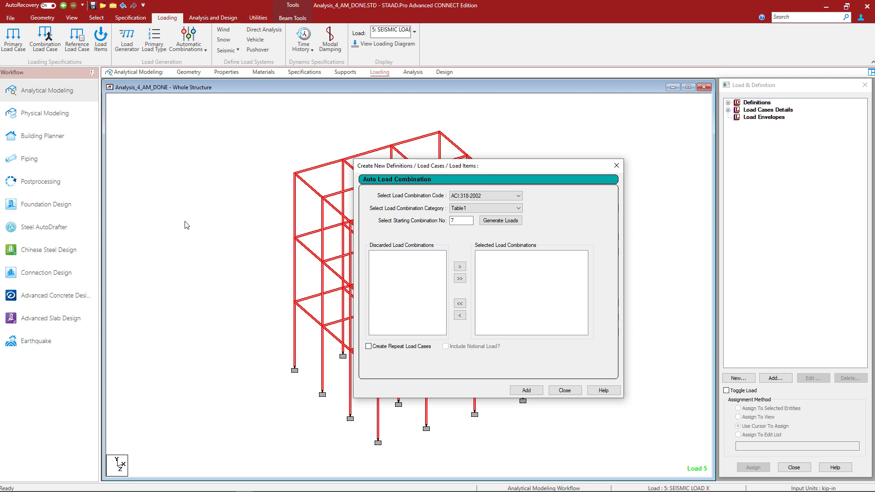
click(474, 195)
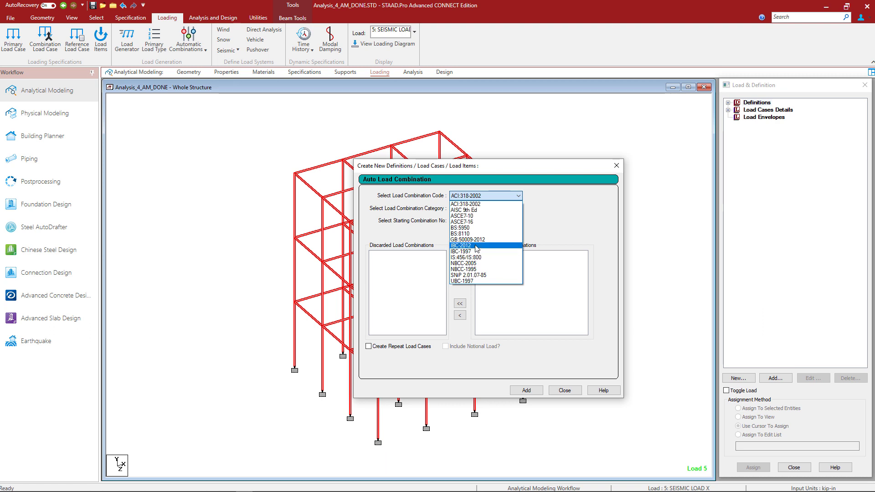
click(466, 222)
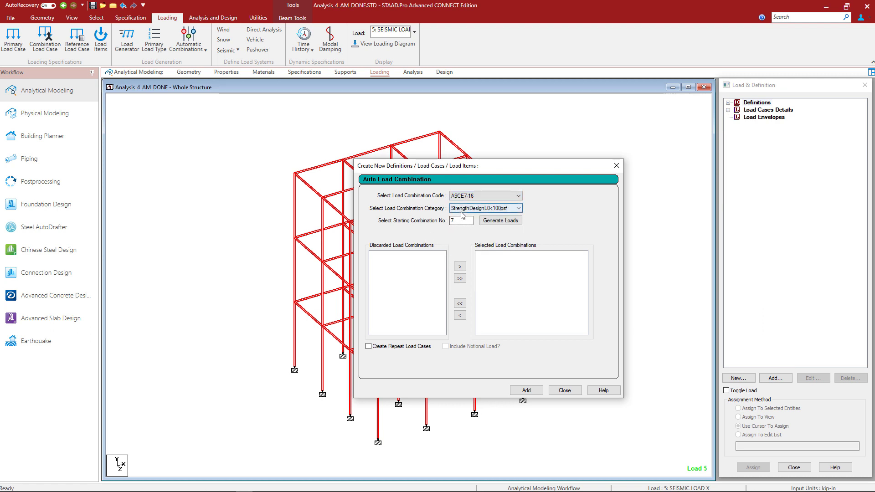
click(462, 209)
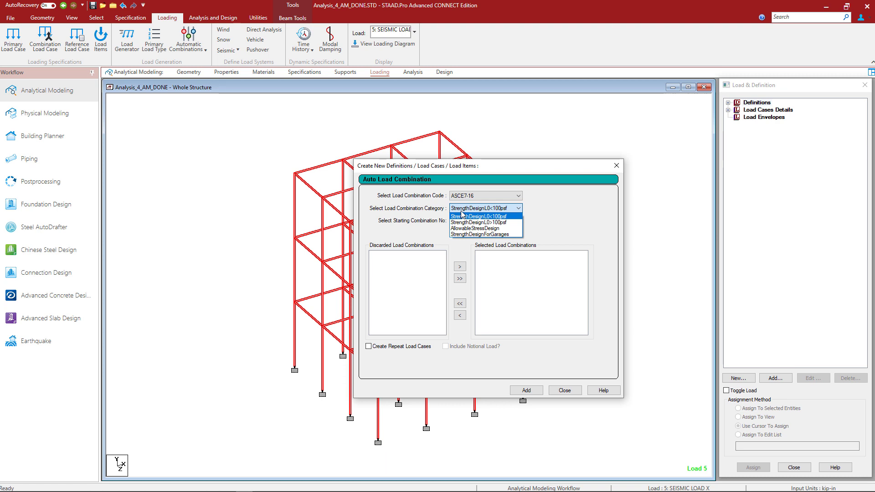
click(461, 212)
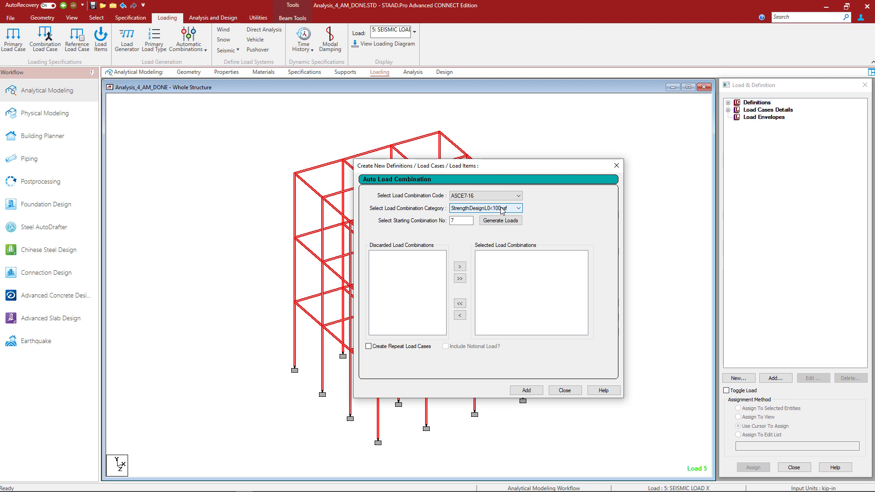
Step: Generate the load combinations as repeat load cases with notional loads included
click(369, 349)
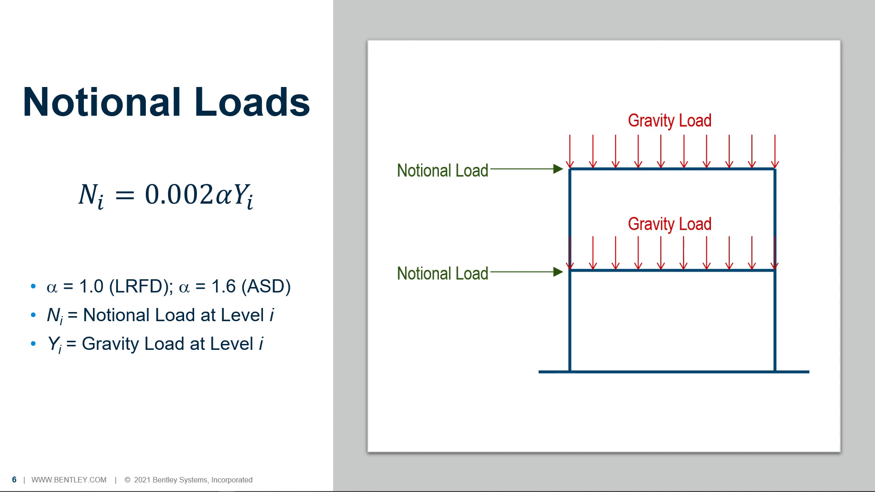
key(alt+Tab)
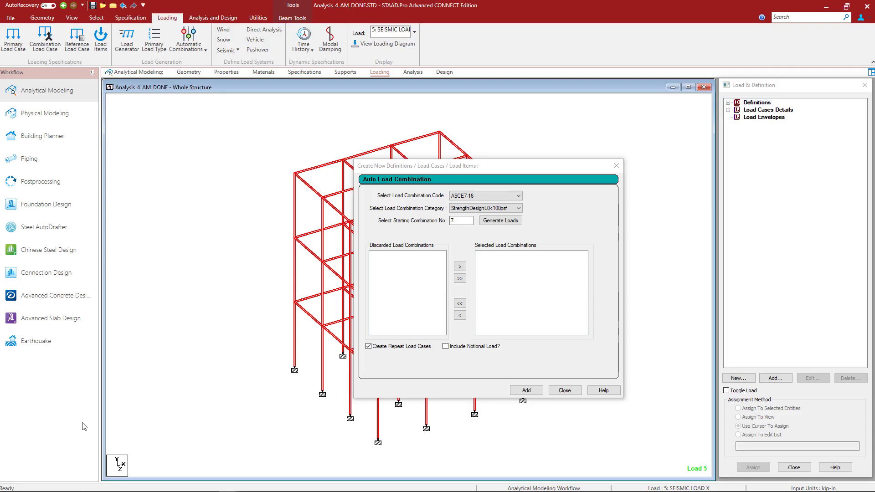
click(447, 347)
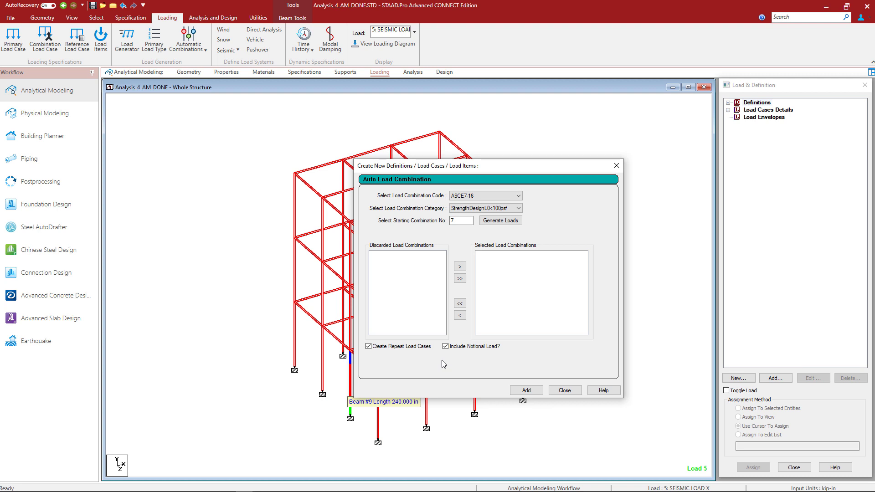
click(515, 222)
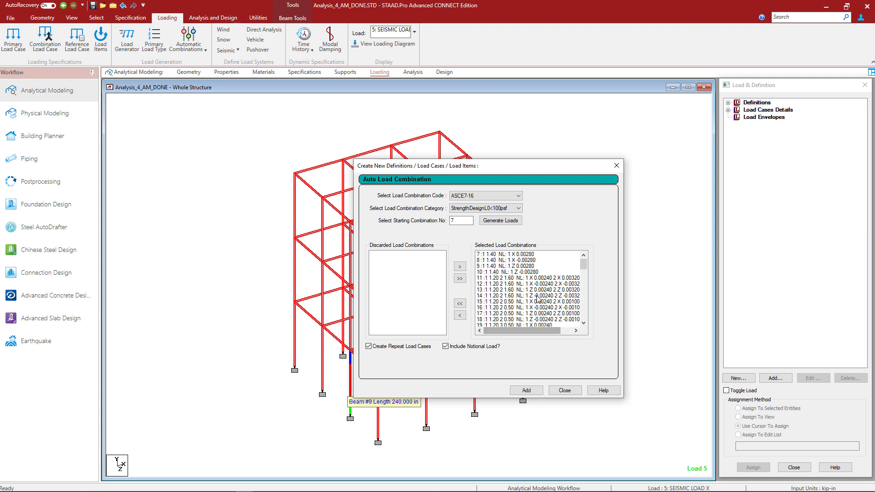
Step: Examine the notional load directions and factors in generated combinations 7 to 10
click(515, 255)
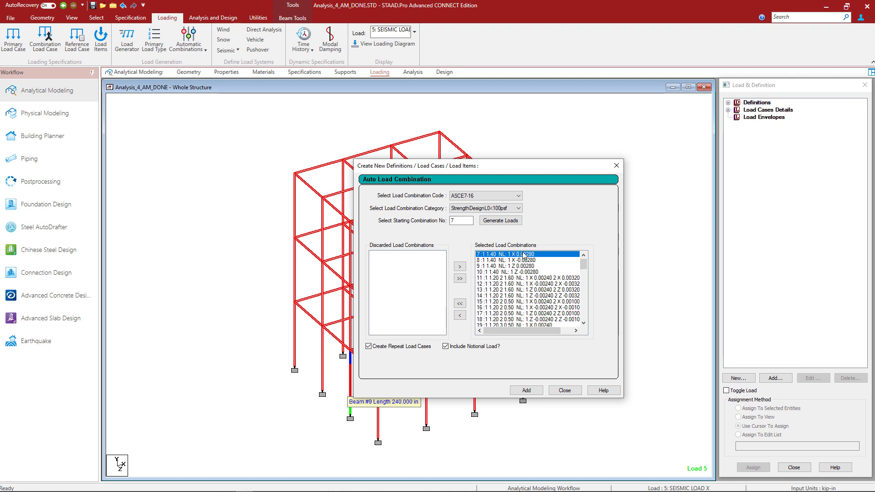
click(524, 260)
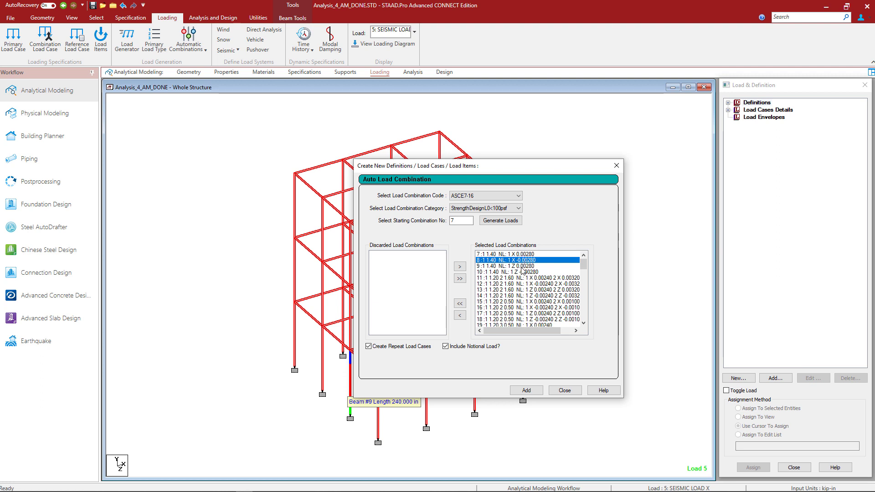
click(522, 269)
click(523, 273)
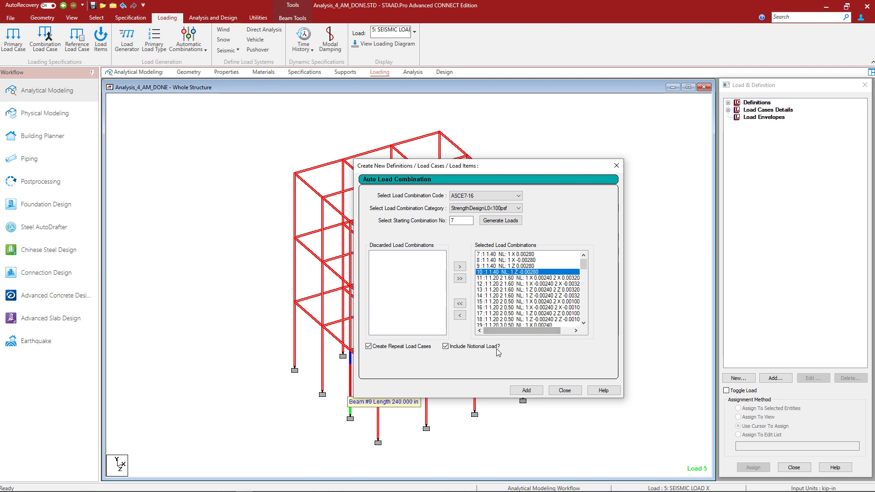
Step: Add the generated ASCE7-16 combinations with notional loads to the load cases and finish the automatic combination setup
mouse_move(584, 266)
mouse_down()
mouse_move(588, 326)
mouse_move(599, 265)
mouse_up()
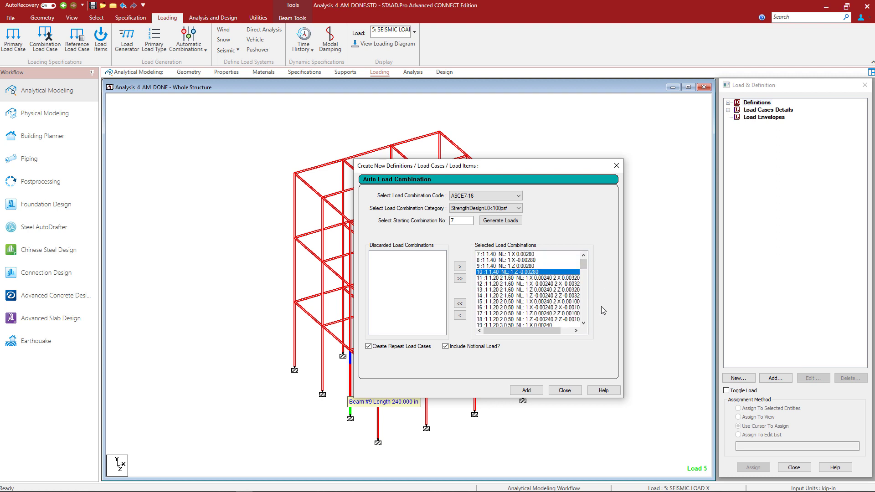
click(526, 391)
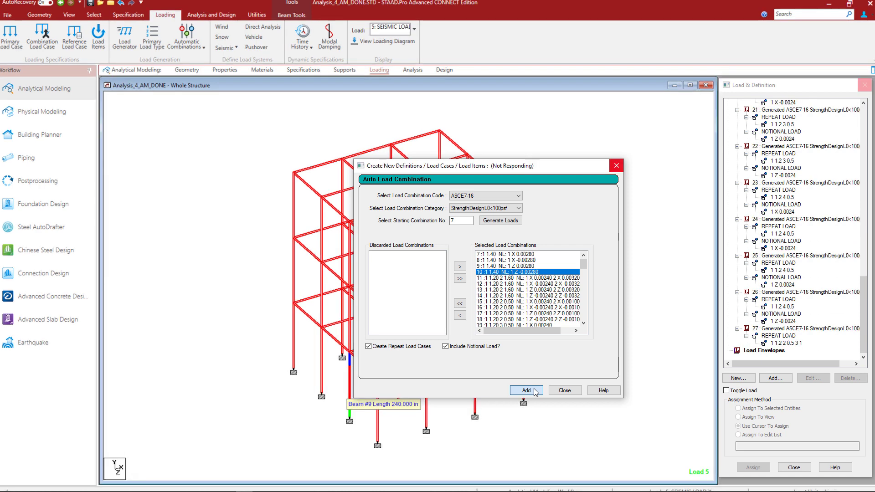
click(572, 393)
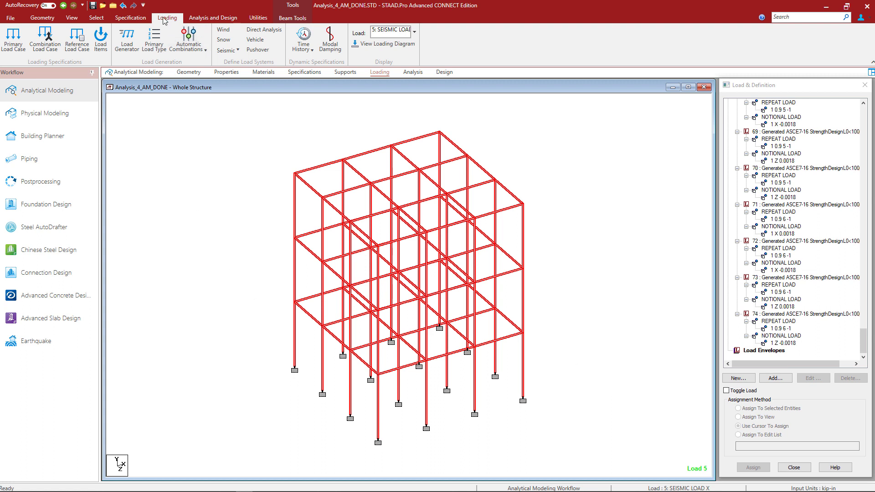
Step: Examine the ASCE7-16 StrengthDesignL0<100psf rule table and the ASCE7-16 notional load configuration in the auto combination rules
click(194, 47)
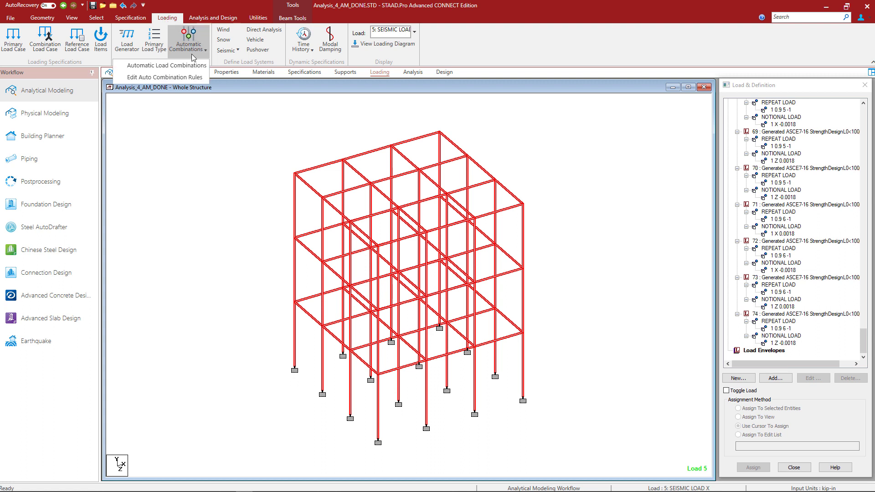
click(183, 78)
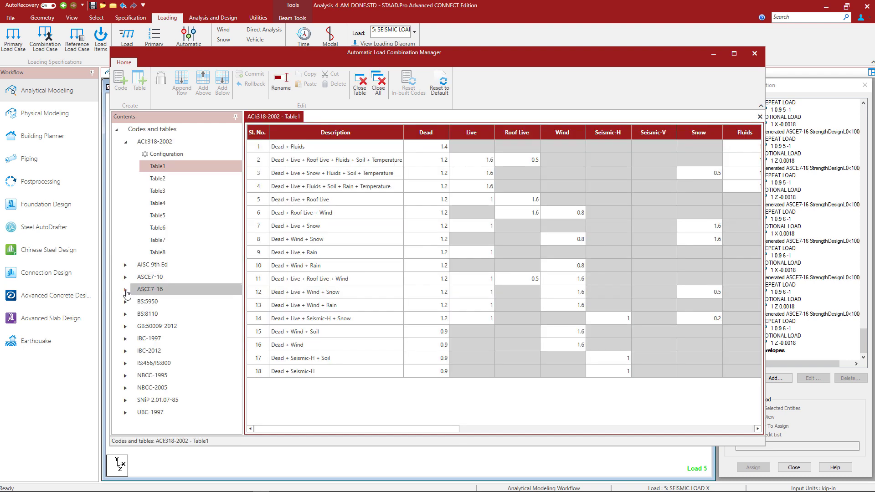
click(126, 290)
click(161, 315)
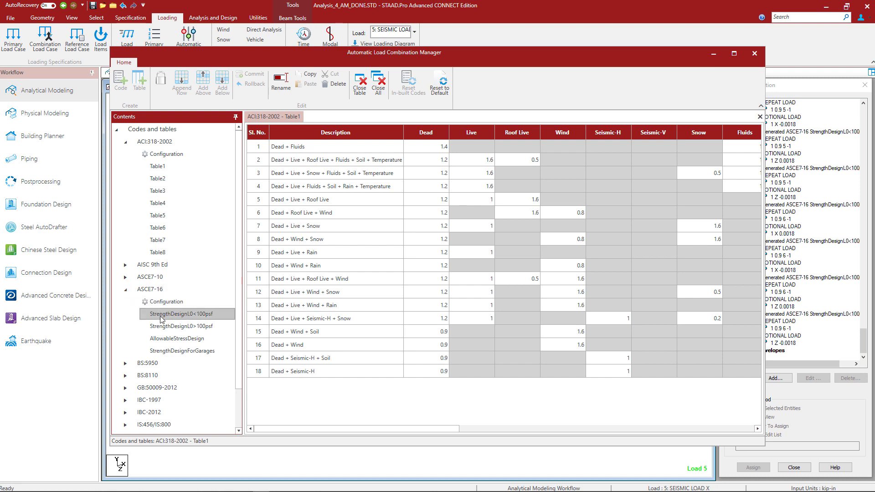
double_click(161, 314)
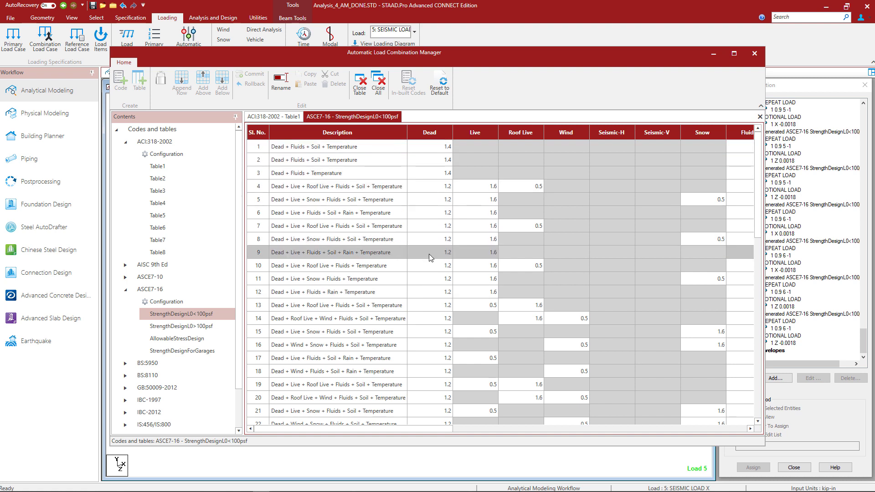
click(177, 303)
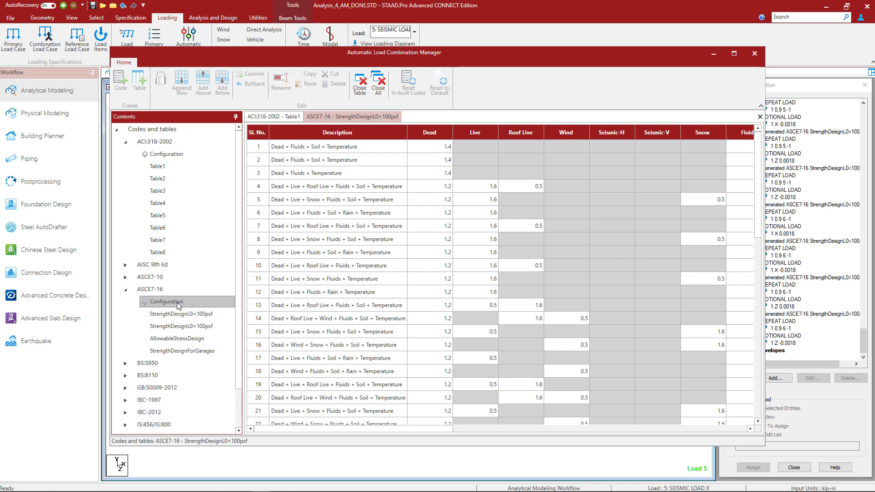
double_click(181, 303)
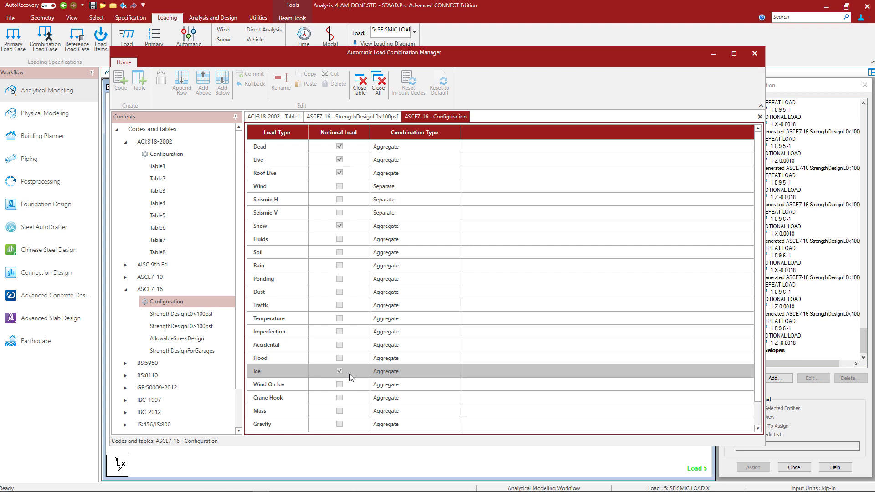
click(755, 54)
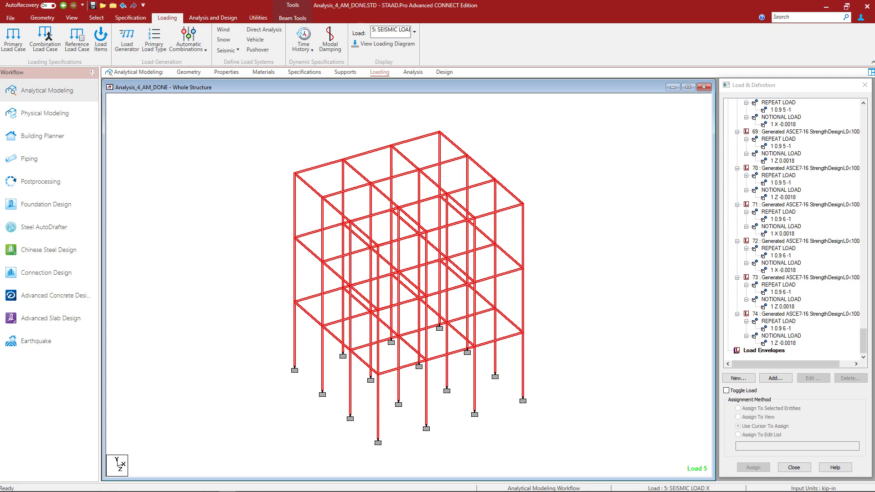
Step: Add a Perform Direct Analysis command using LRFD, 15 iterations, 15 PDelta iterations, reduced EI, Tau-b iteration and no print
click(413, 73)
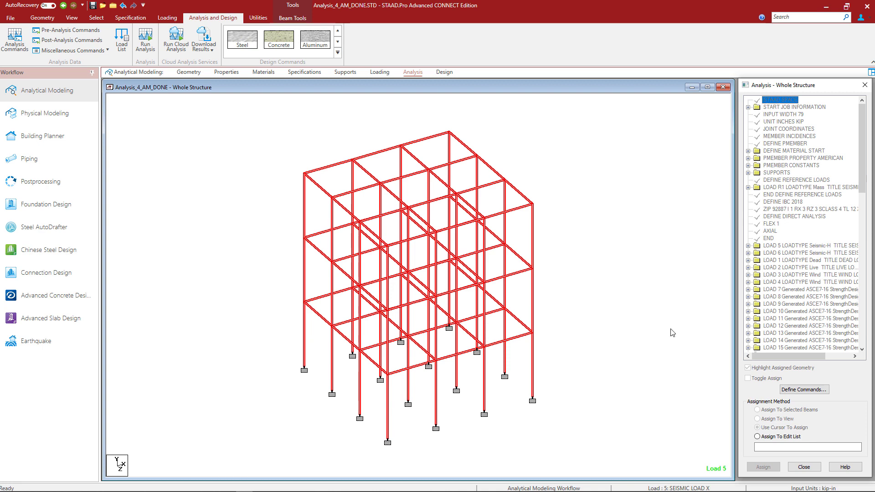
click(803, 389)
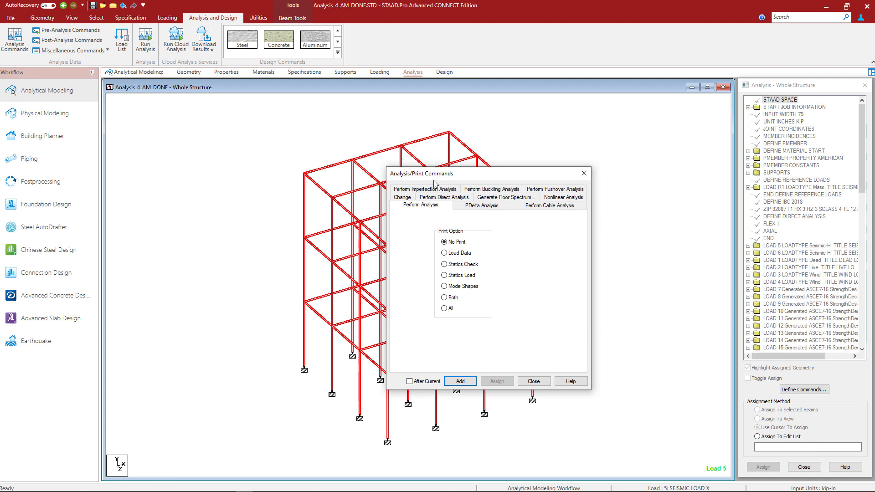
click(437, 198)
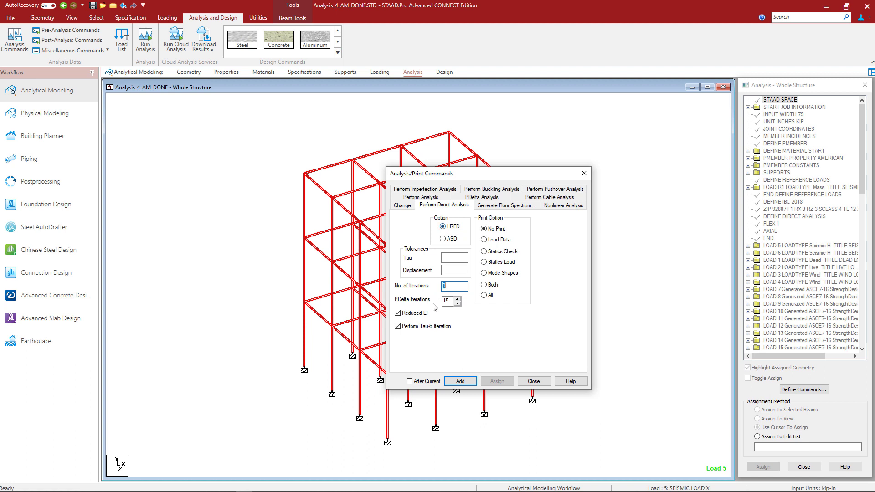
click(456, 283)
key(BackSpace)
text(15)
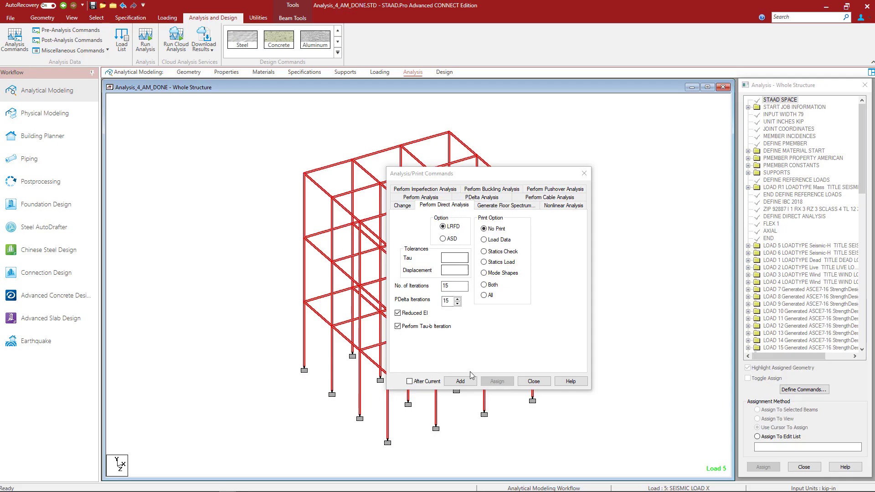
click(460, 381)
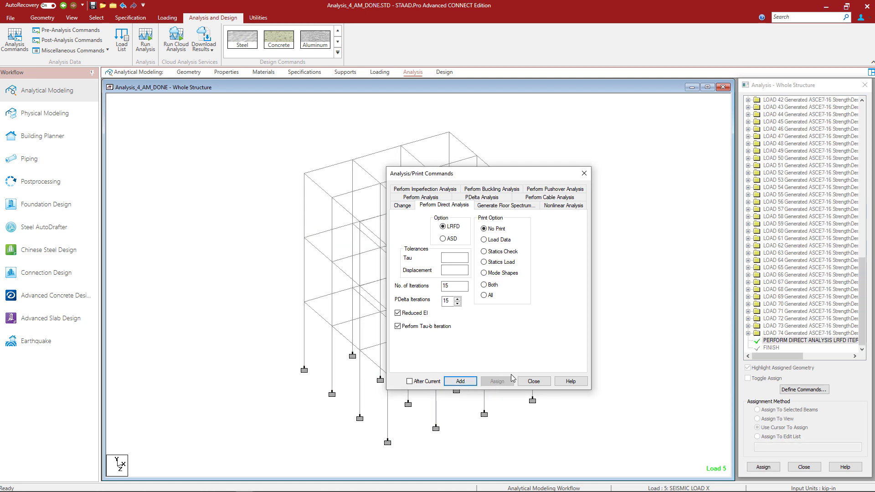
click(534, 382)
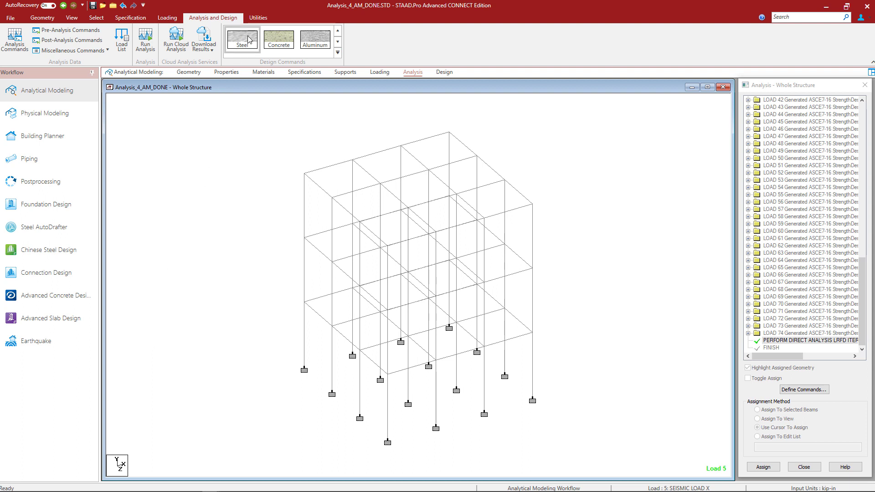
Step: Save the modified structure and open its command file in the editor
click(258, 19)
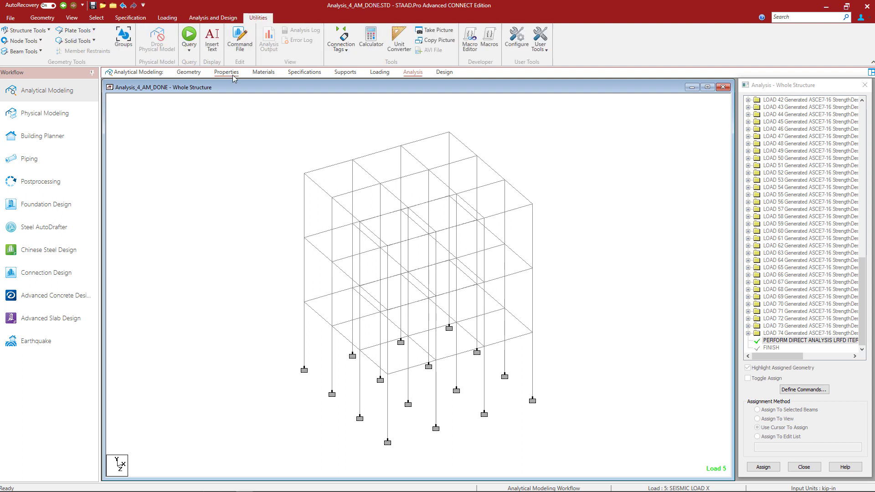
click(236, 53)
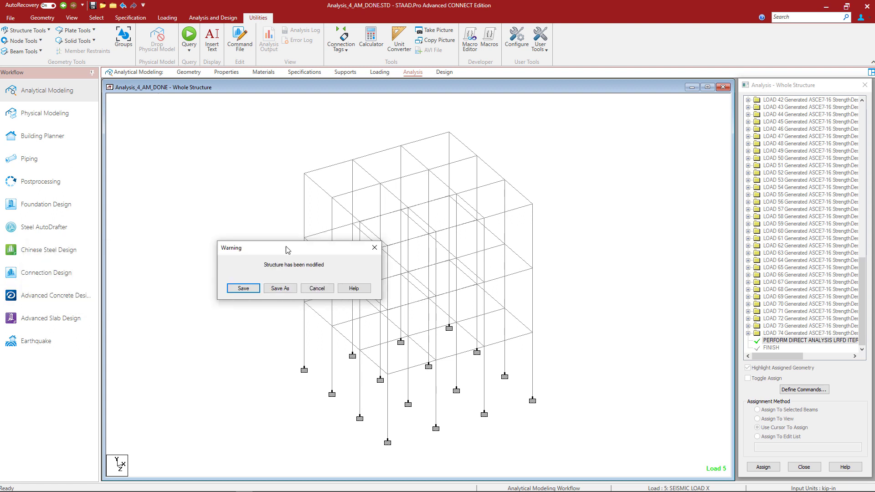
click(268, 286)
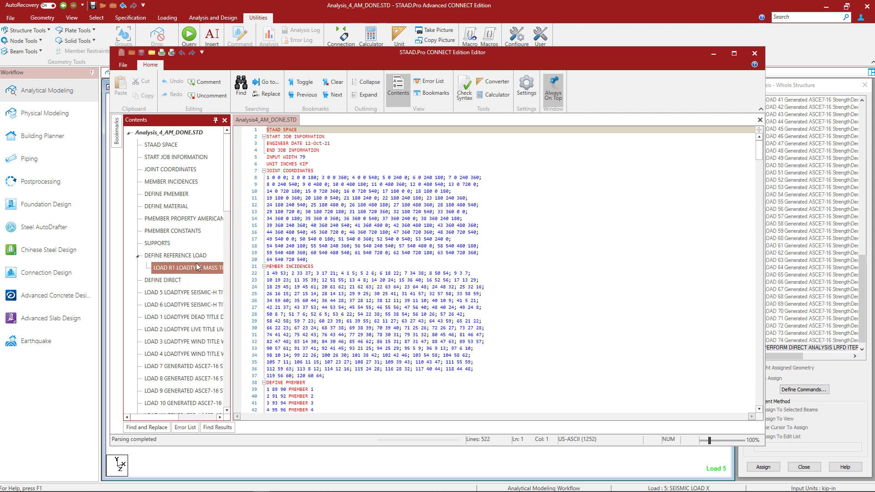
Step: Insert PERFORM ANALYSIS and CHANGE commands after the IBC LOAD X 1 line of load case 5
click(167, 293)
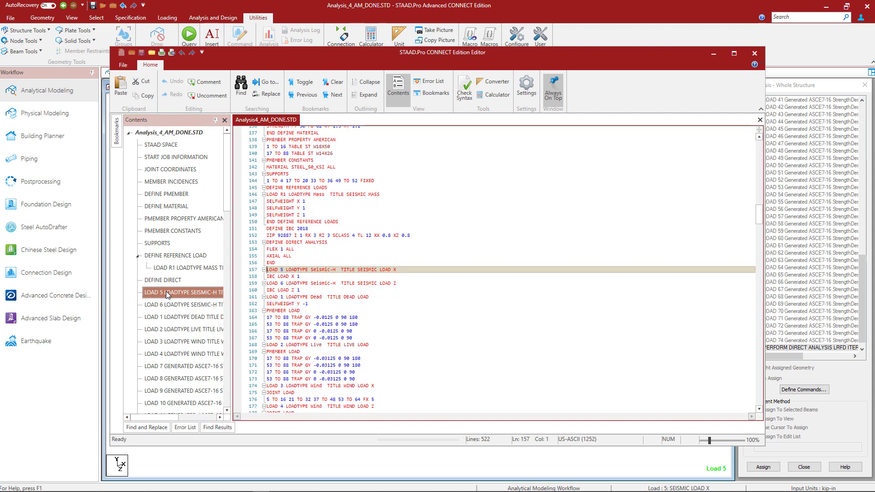
click(303, 277)
key(Return)
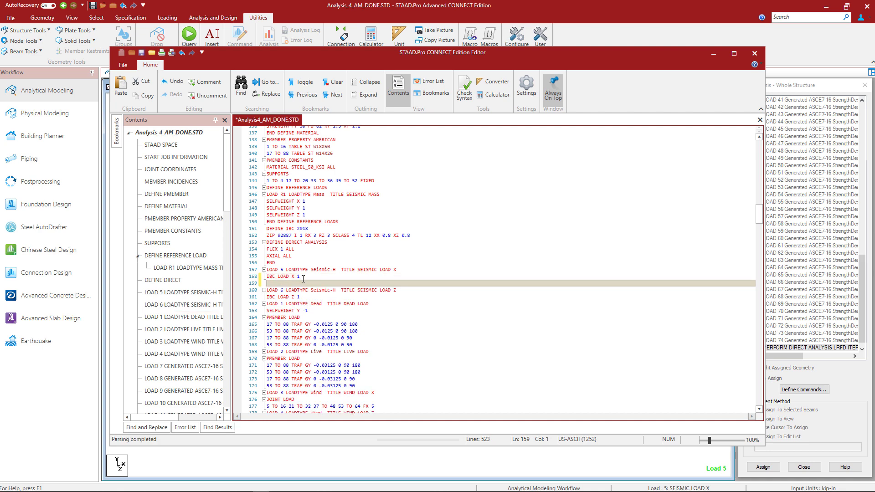
key(Caps_Lock)
text(PER)
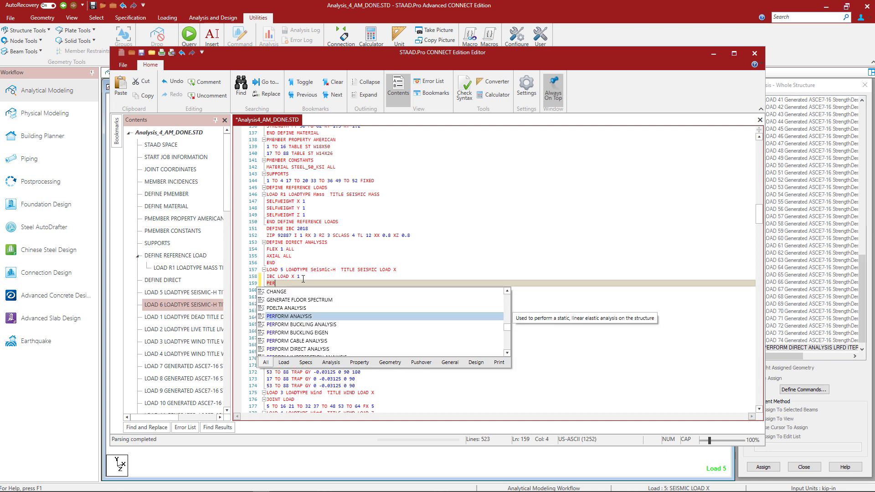
double_click(292, 321)
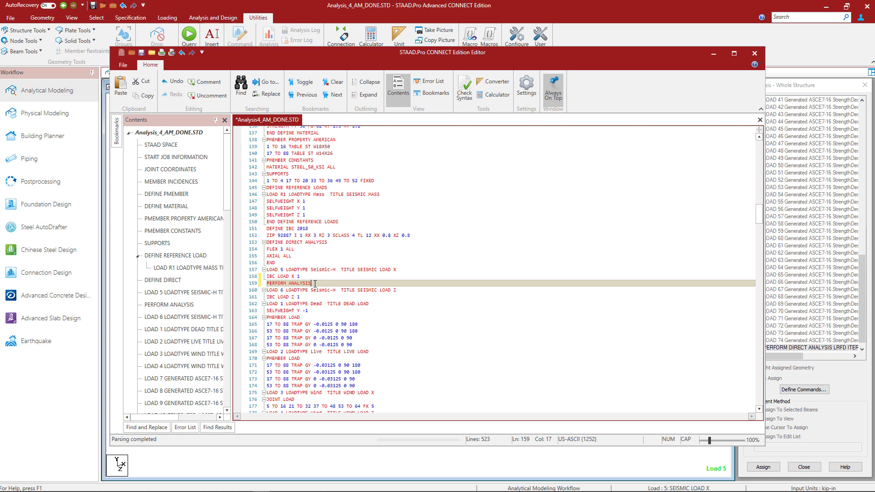
key(Return)
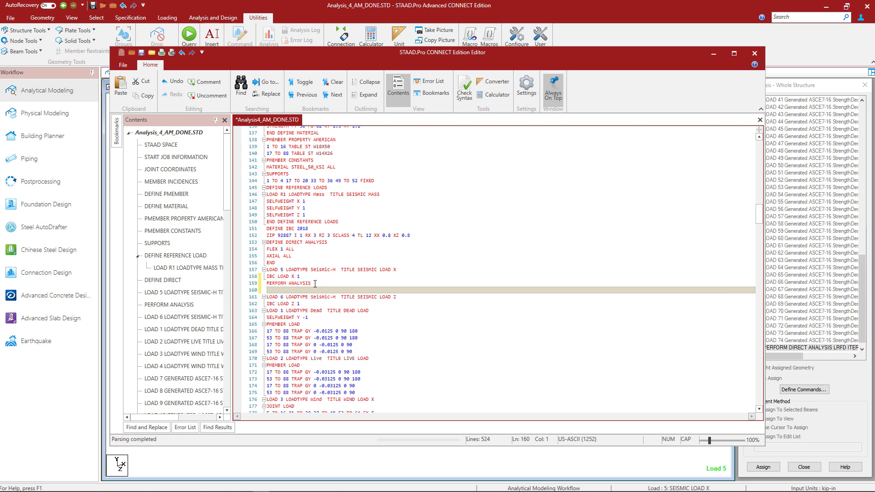
text(C)
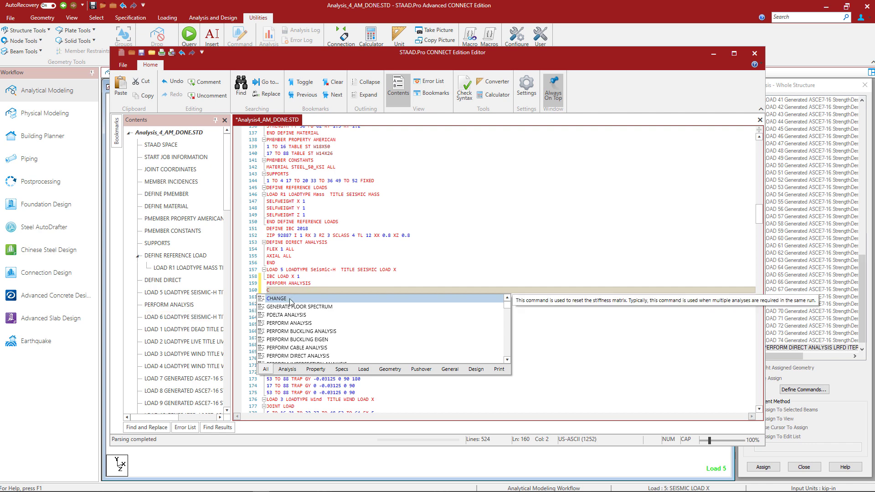
key(Return)
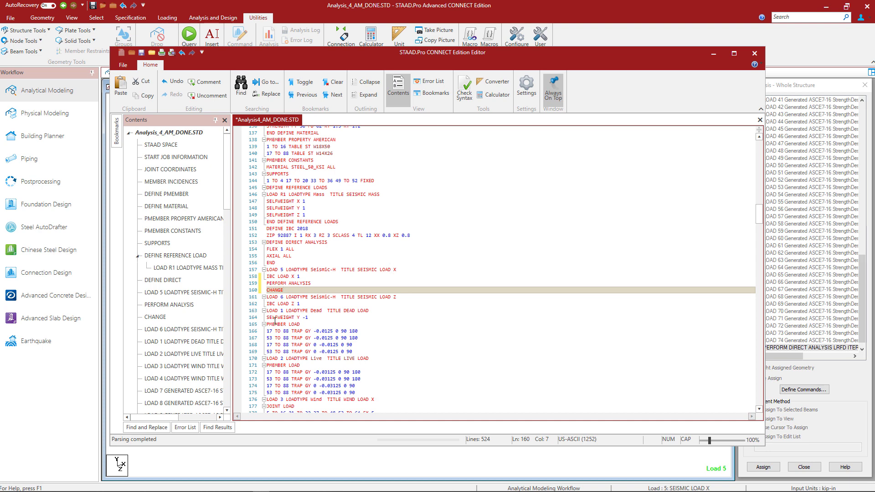
Step: Copy the PERFORM ANALYSIS and CHANGE lines to directly after the IBC LOAD Z 1 line of load case 6
click(312, 304)
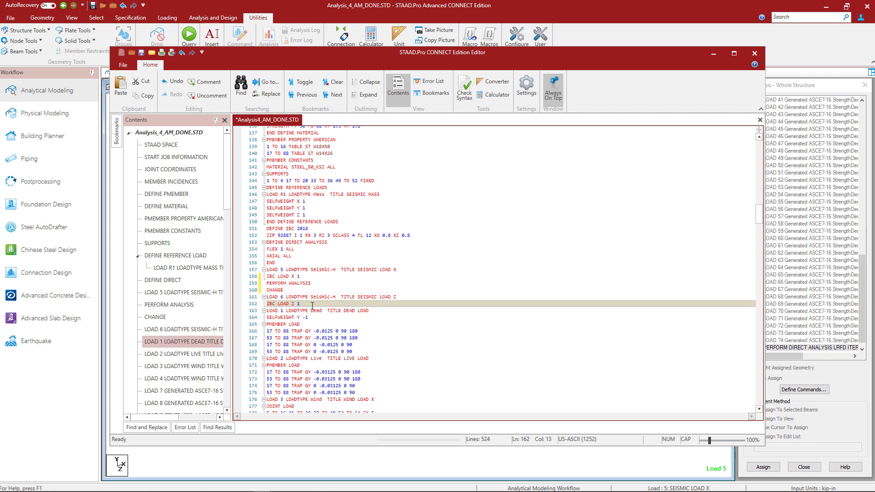
key(Return)
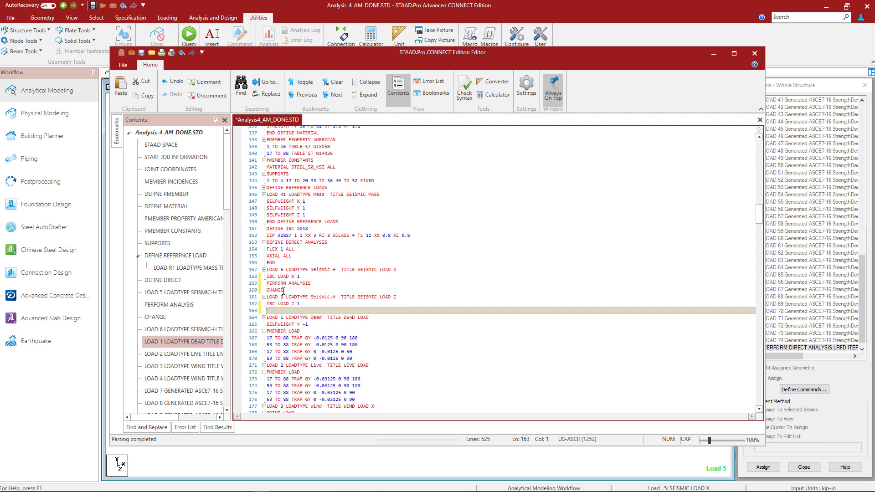
drag(286, 289, 265, 283)
key(ctrl+c)
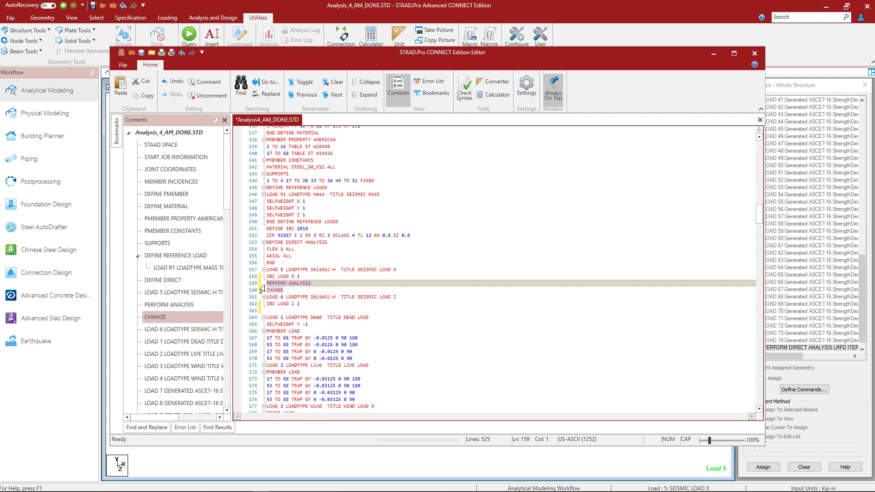
click(271, 309)
key(ctrl+v)
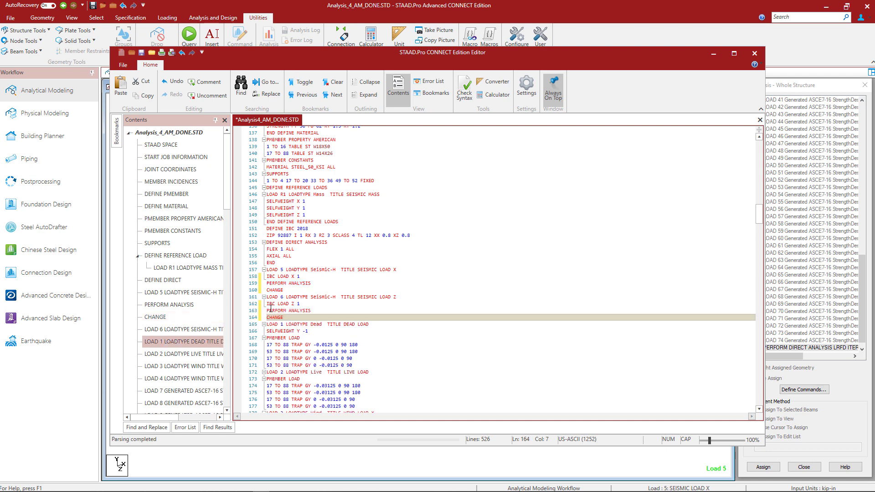
Step: Save and close the edited command file, and check the analysis command sequence down to the direct analysis command
click(141, 53)
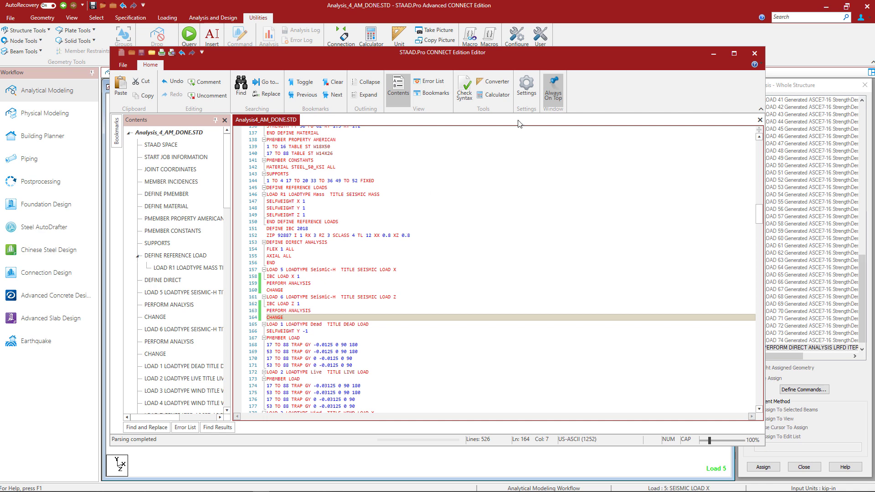
click(754, 53)
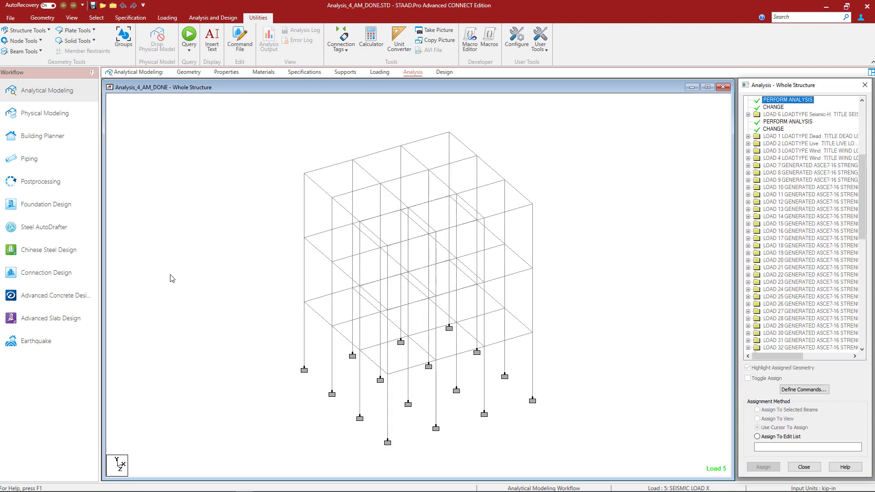
scroll(804, 137, up, 1)
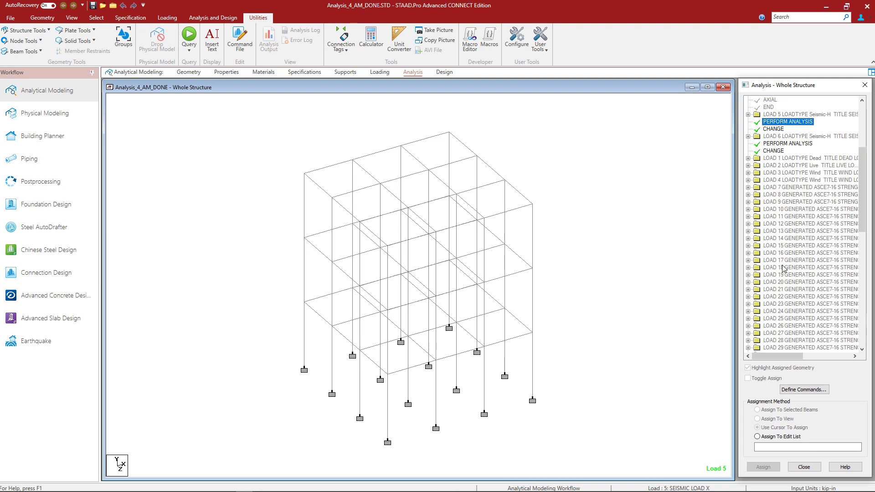
scroll(783, 268, down, 8)
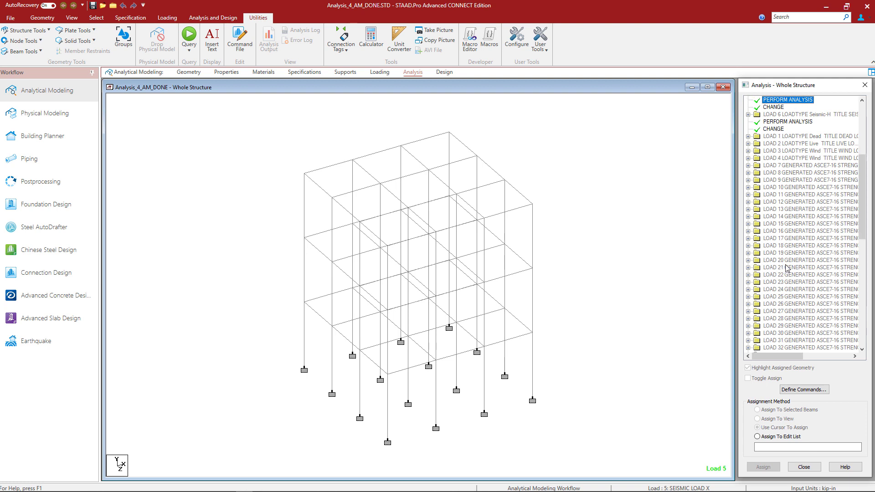
scroll(788, 265, down, 7)
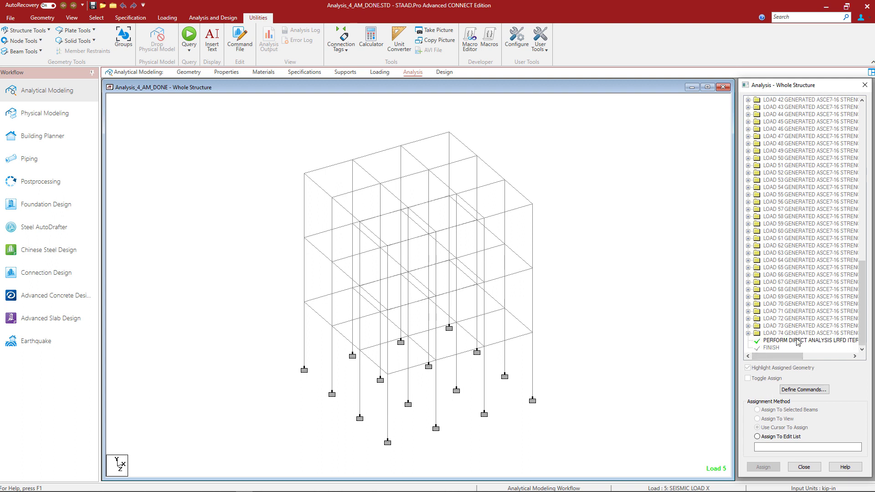
click(798, 341)
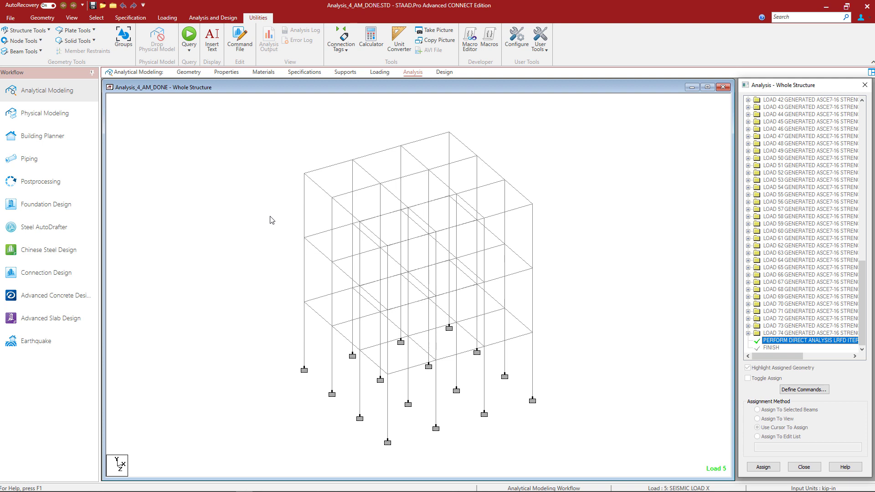
Step: Set the maximum number of loads to 100 with the Set NL command
click(201, 20)
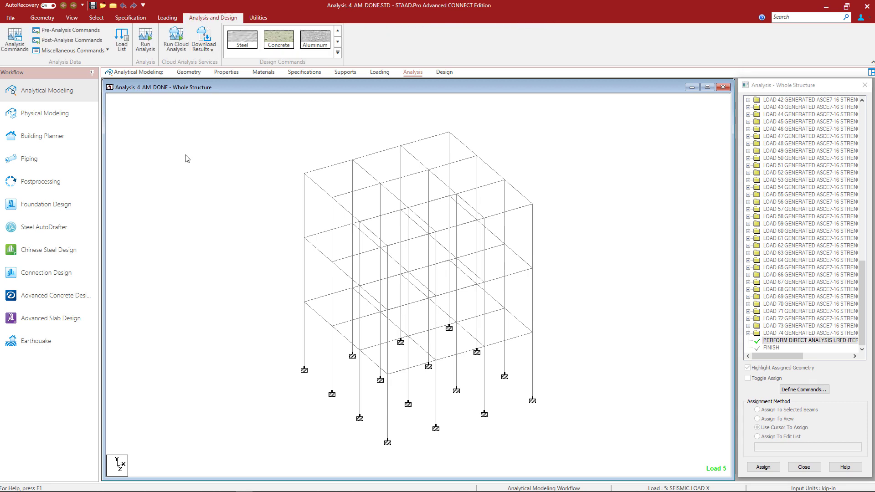
click(70, 51)
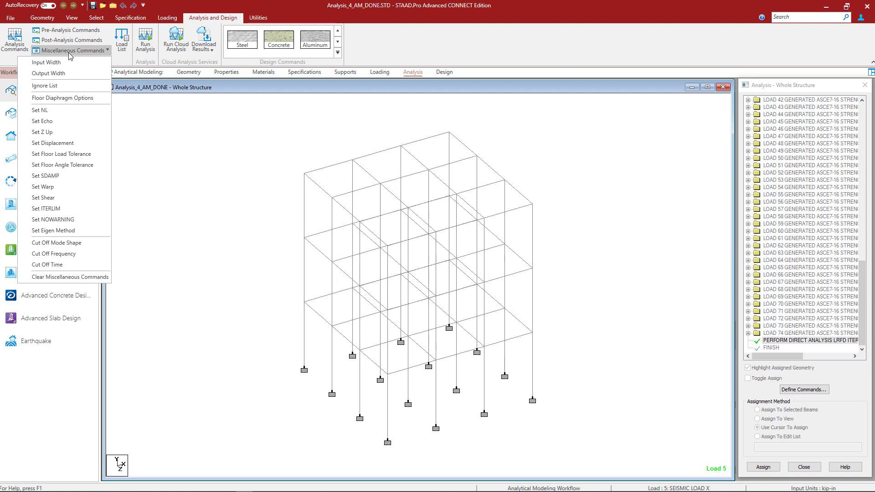
click(39, 110)
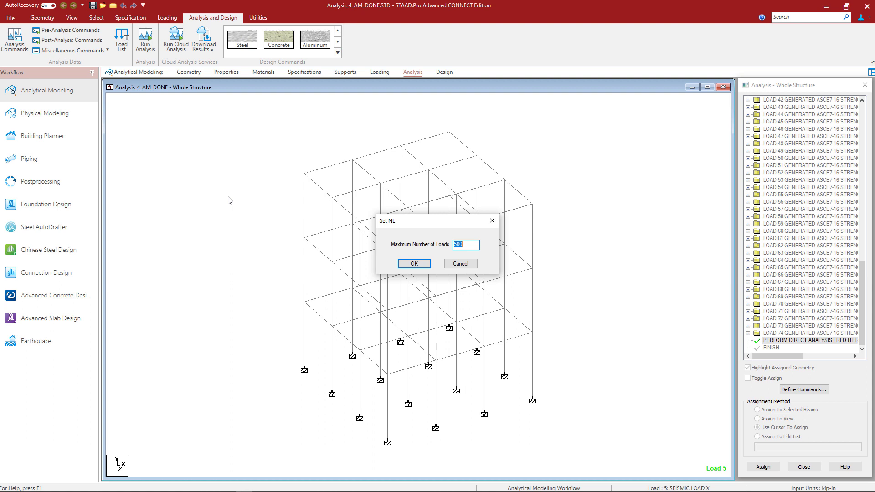
text(100)
click(408, 264)
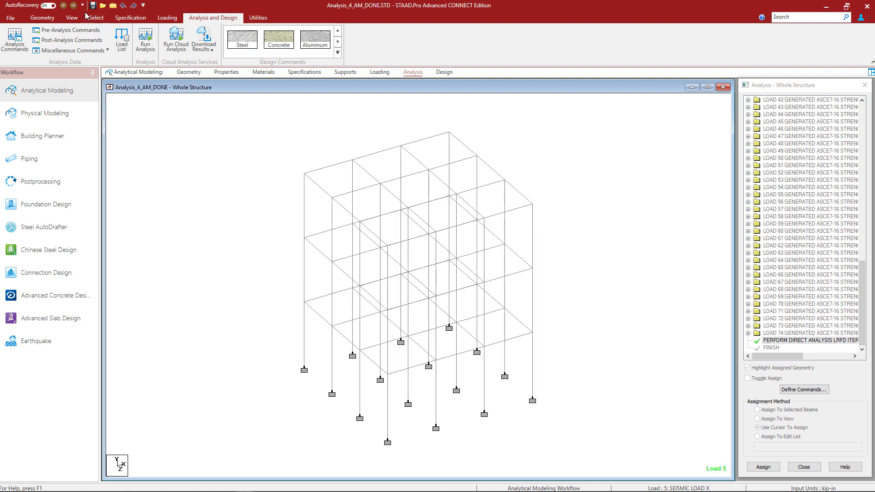